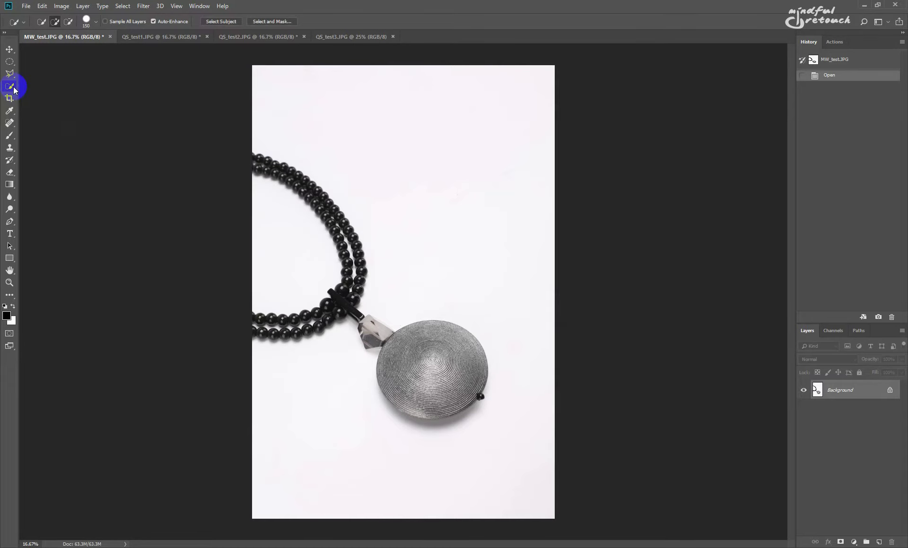
Switch from Quick Selection to the Magic Wand tool for the necklace photo
key(shift+w)
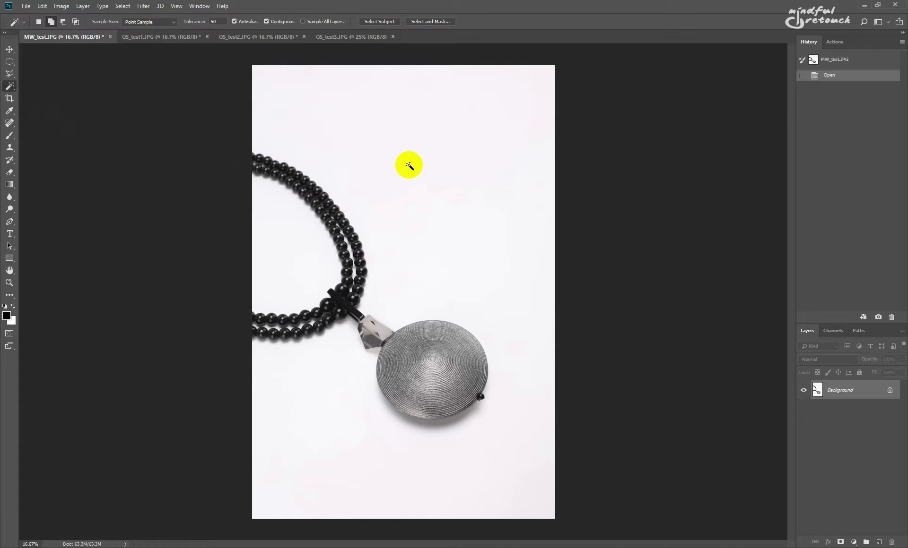
click(410, 165)
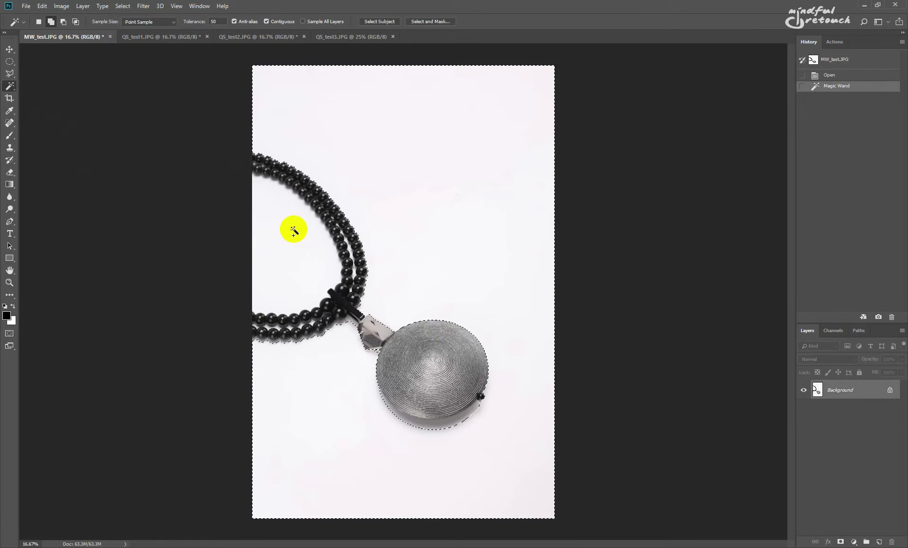
click(216, 22)
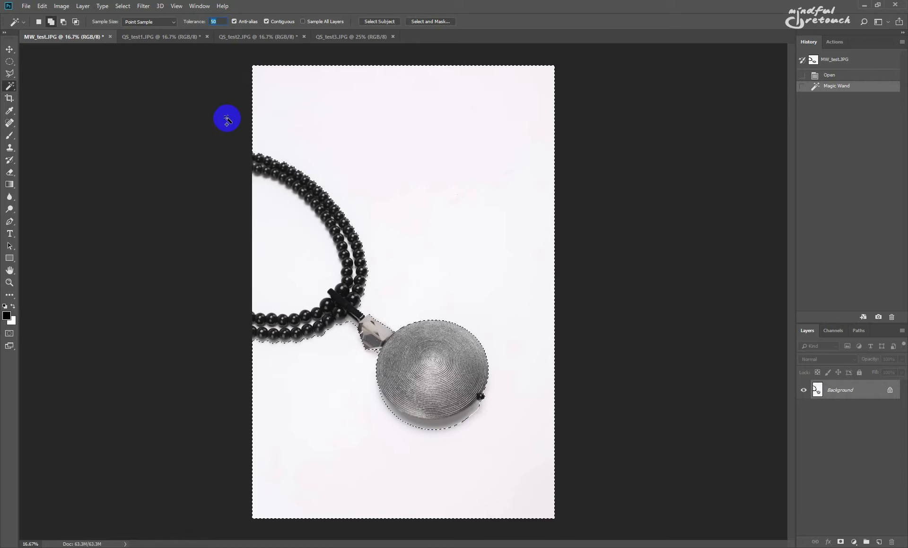
click(265, 22)
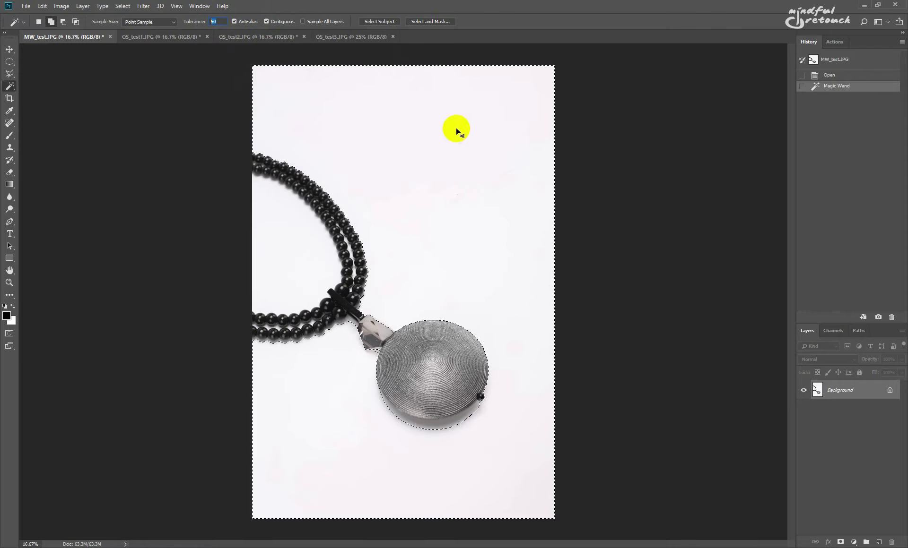
key(ctrl+d)
click(298, 238)
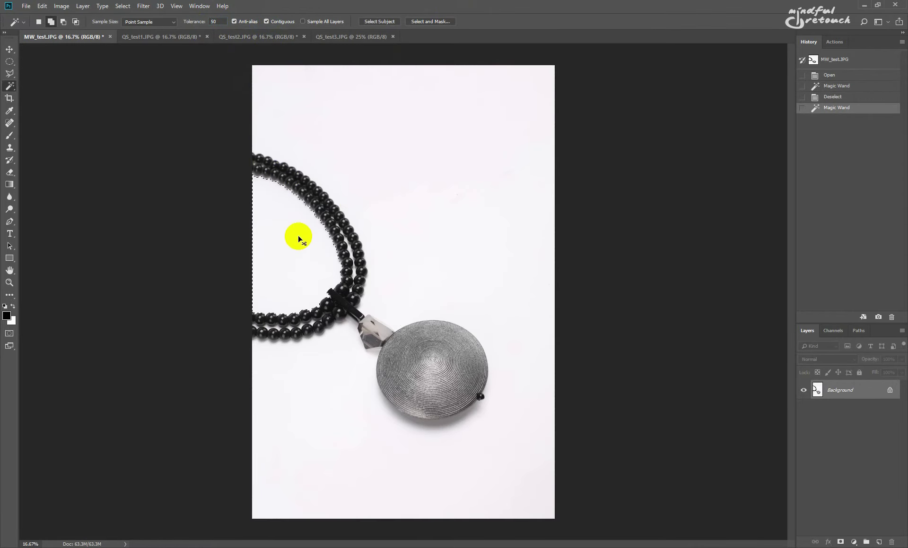
key(ctrl+d)
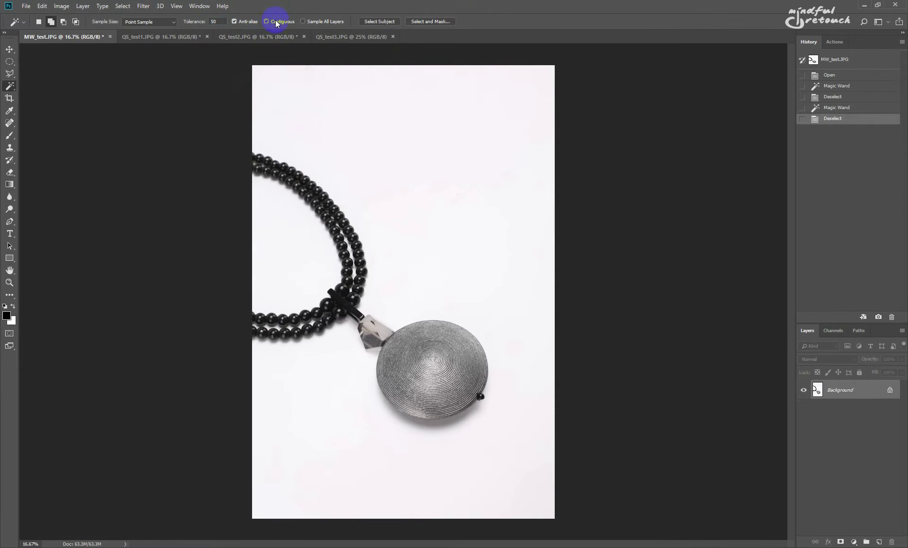
click(276, 21)
click(301, 268)
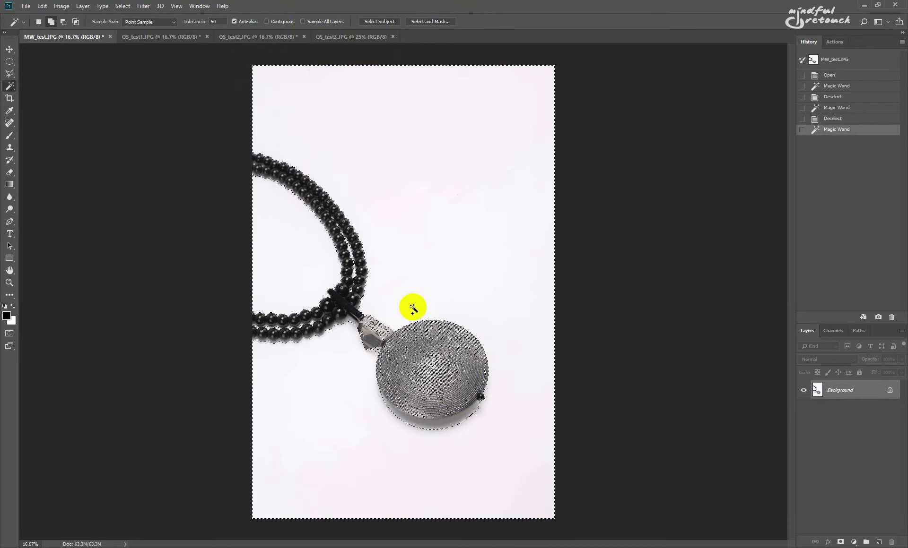
key(ctrl+d)
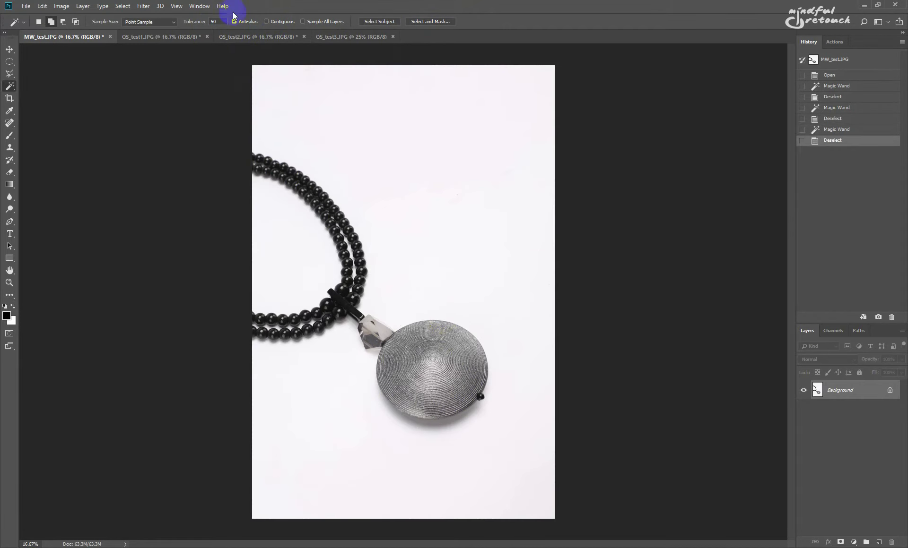
click(266, 22)
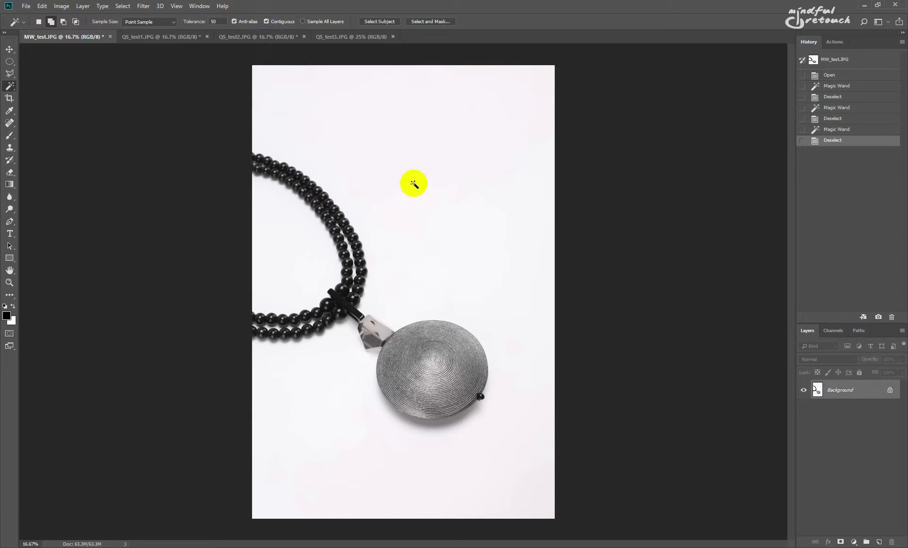
Set the Magic Wand tolerance to 5 and use Add to Selection mode
click(213, 21)
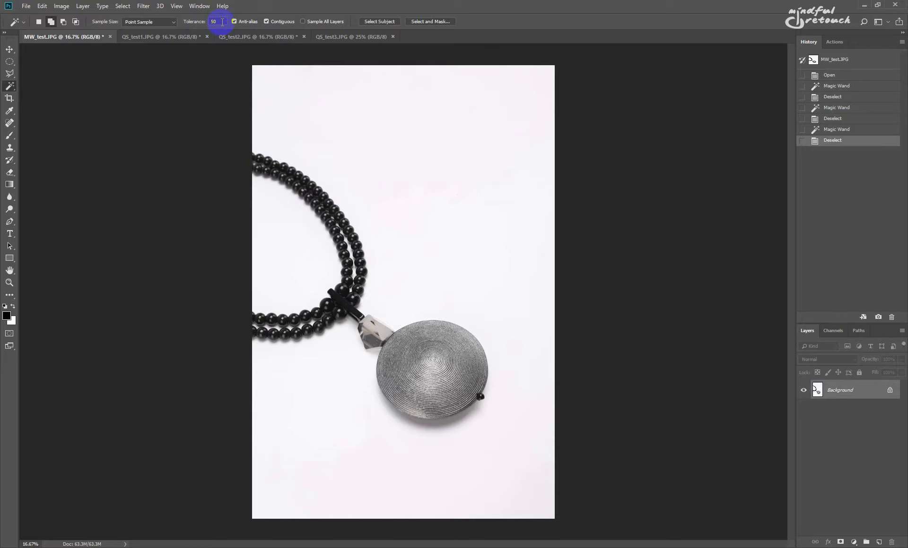
click(50, 22)
text(5)
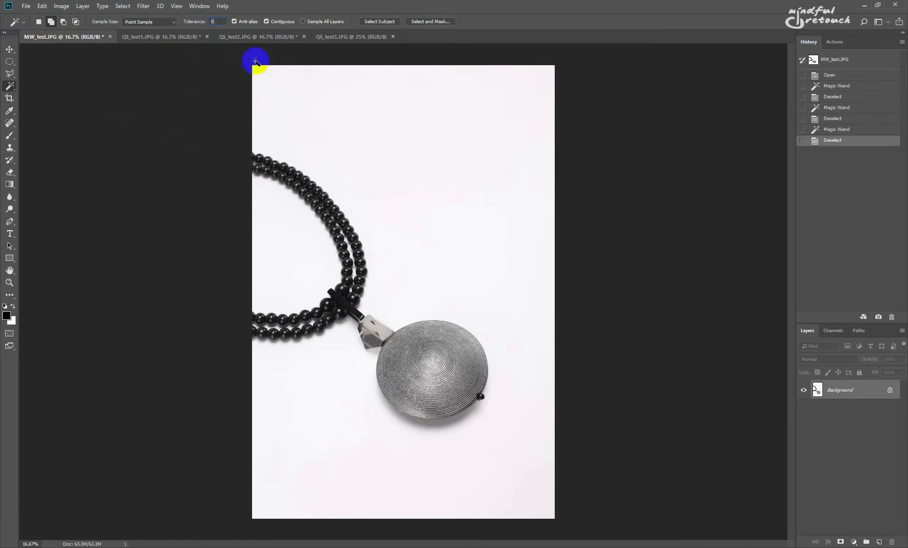
Pick background patches at tolerance 5, then clear the selection to start over
click(348, 110)
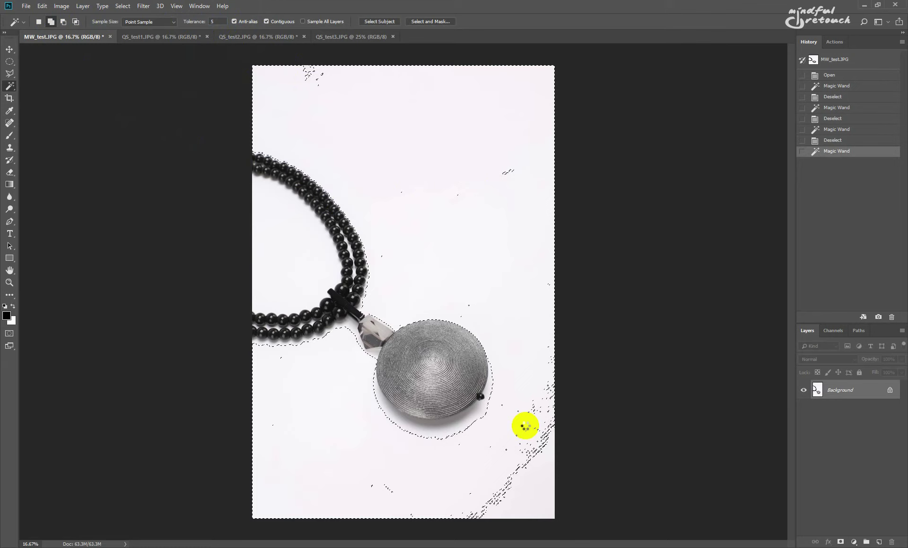
click(533, 472)
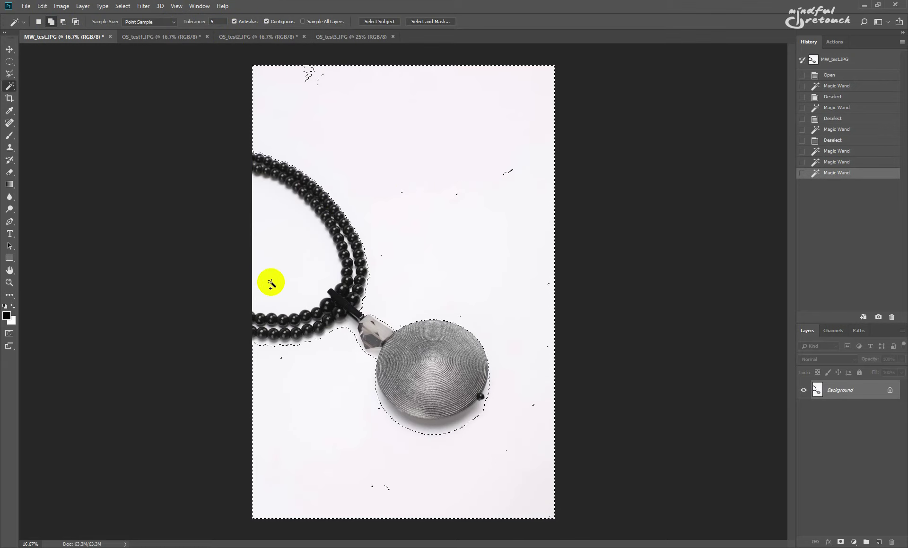
click(274, 273)
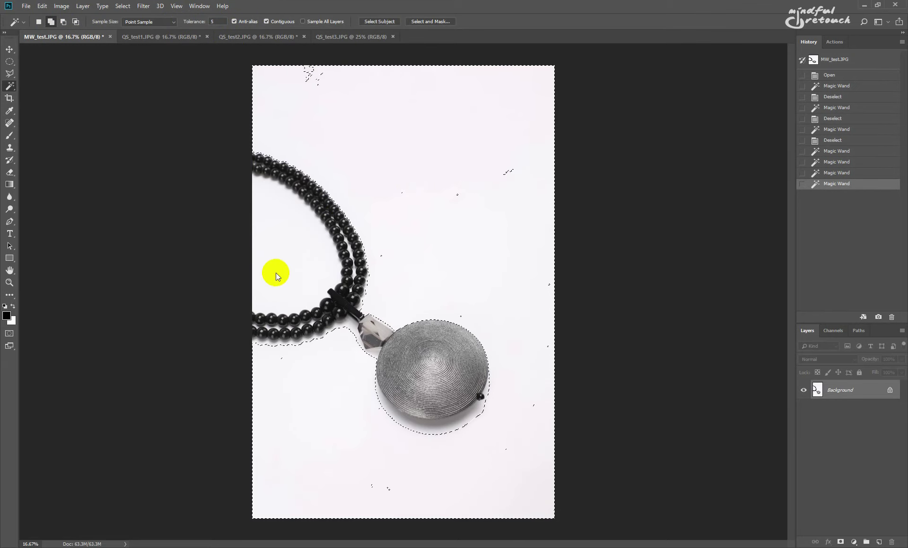
click(294, 86)
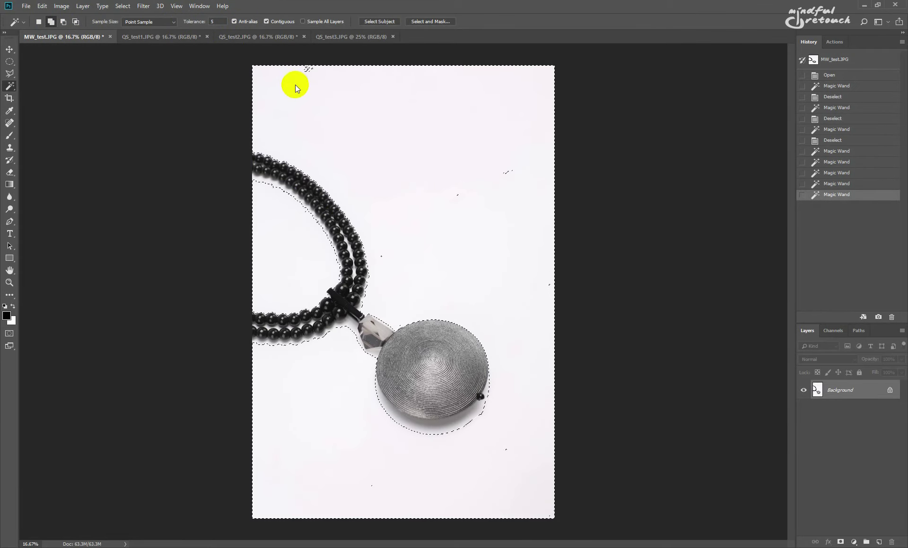
click(223, 148)
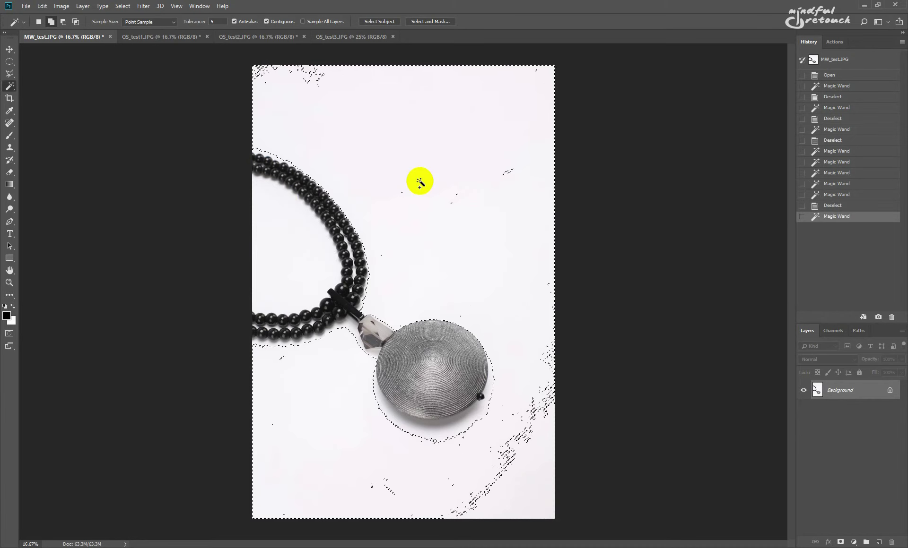
key(ctrl+d)
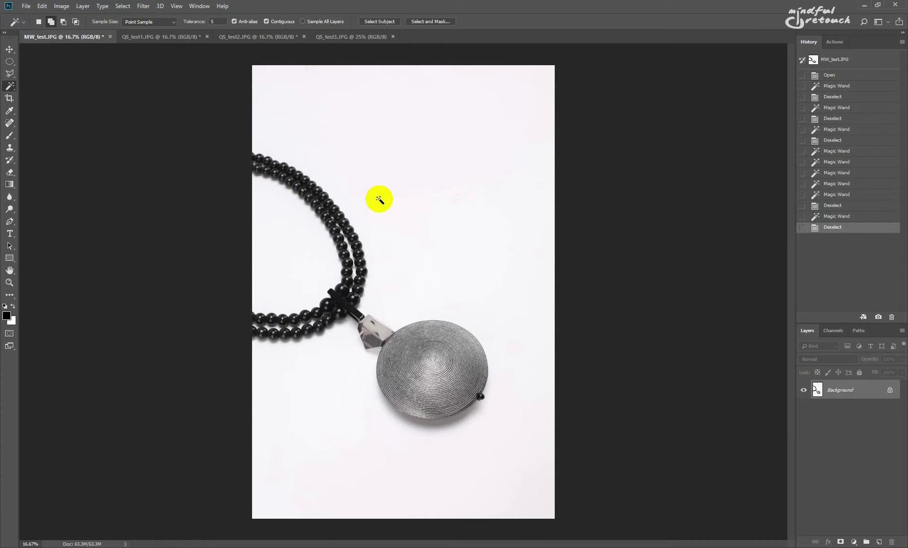
Select the bead-loop interior, the main white background and the corner patches
click(303, 247)
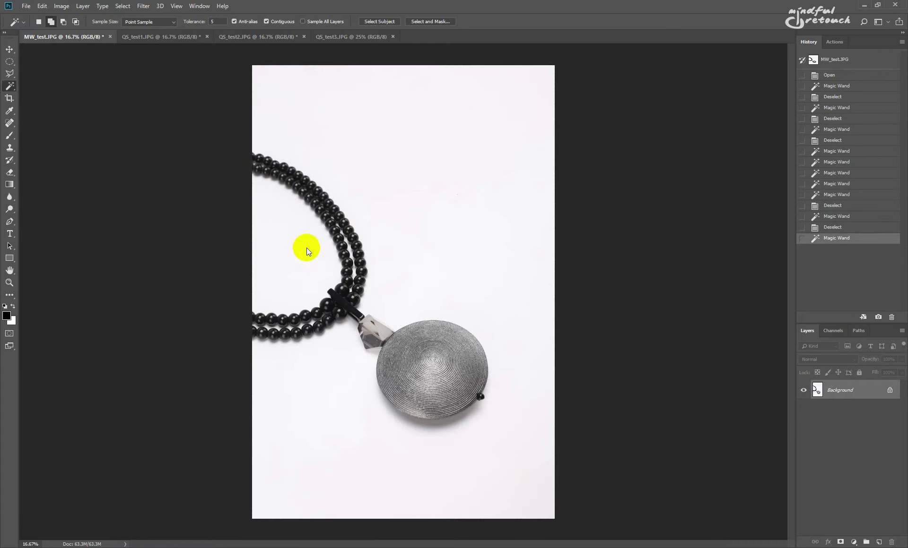
click(394, 163)
click(321, 82)
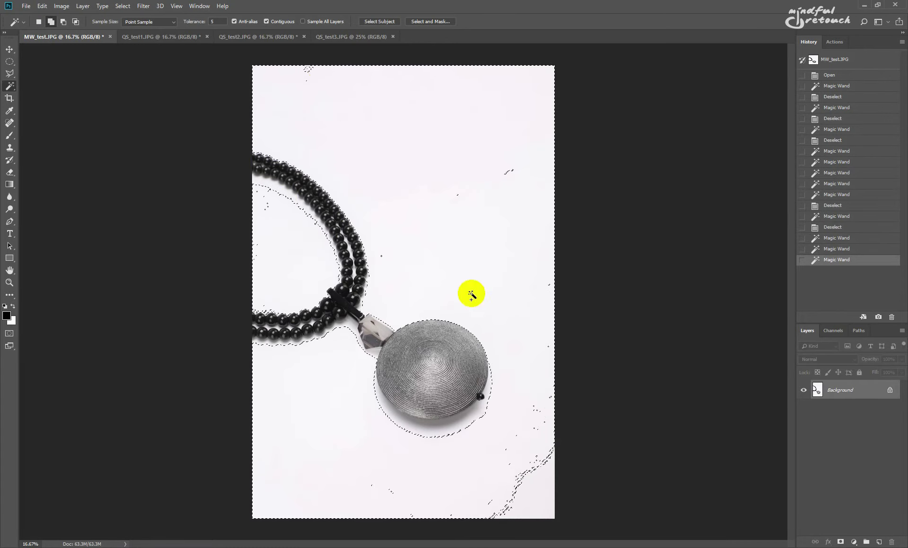
click(539, 474)
click(481, 433)
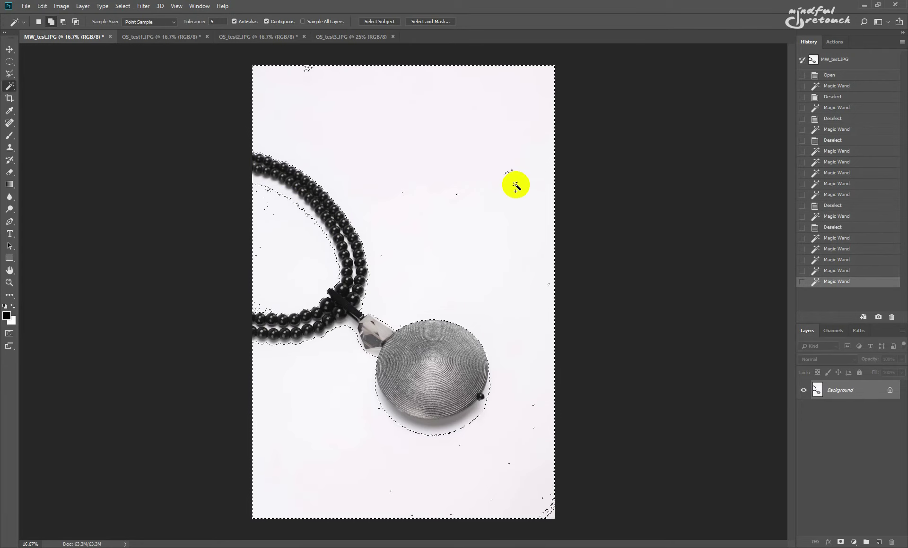
Fill the necklace background with white, deselect, and check the bead edges at 100%
key(ctrl+BackSpace)
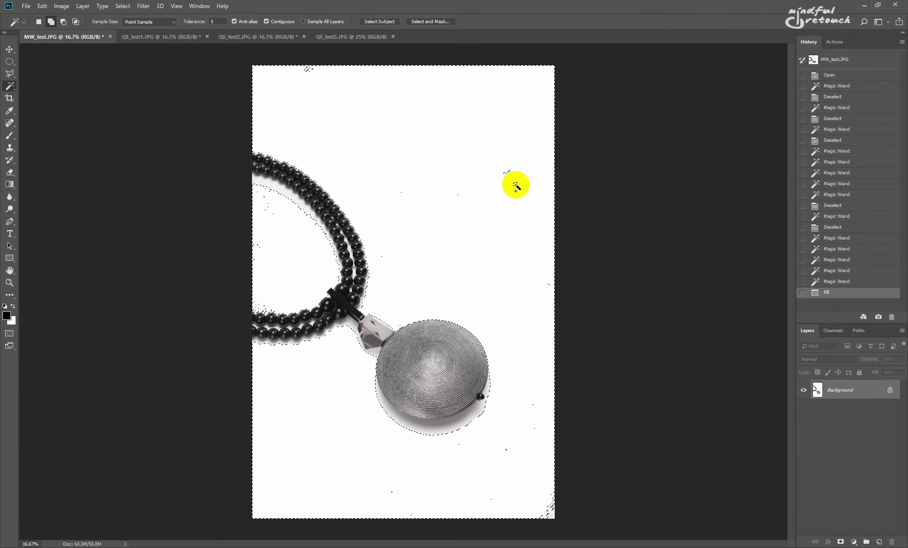
key(ctrl+d)
key(ctrl+1)
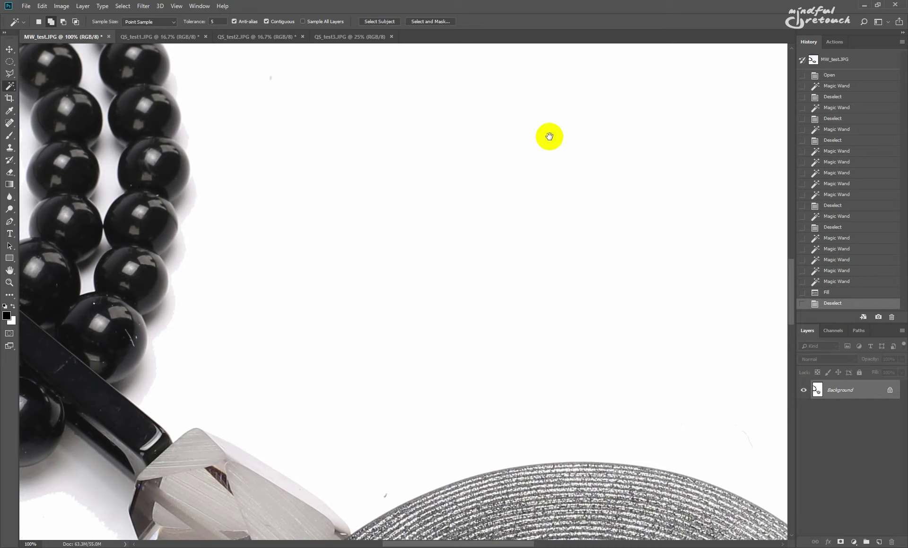
drag(549, 136, 521, 397)
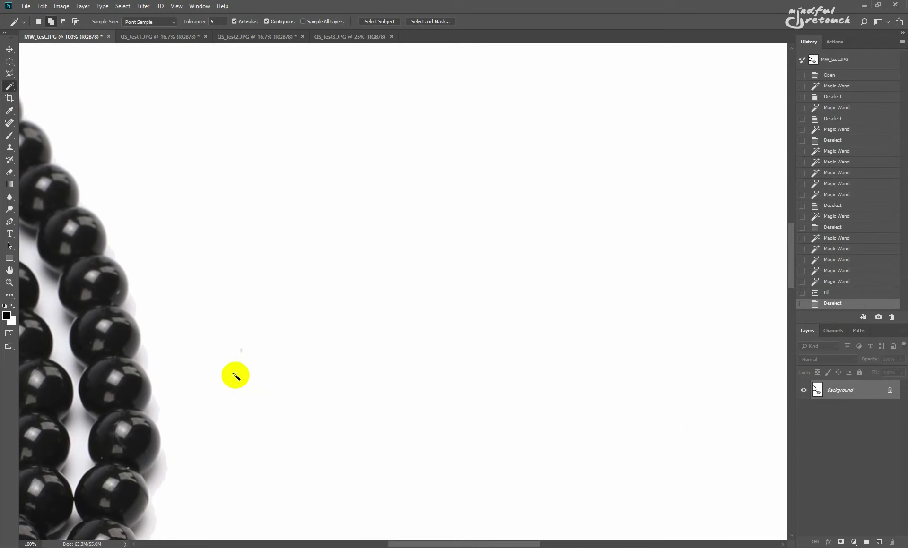
drag(485, 269, 242, 297)
drag(410, 128, 394, 384)
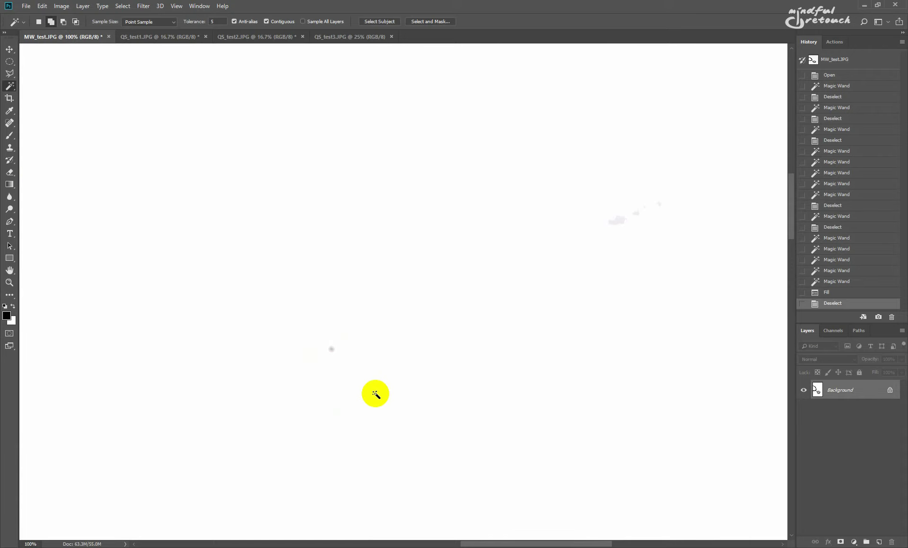
key(ctrl+0)
text(0)
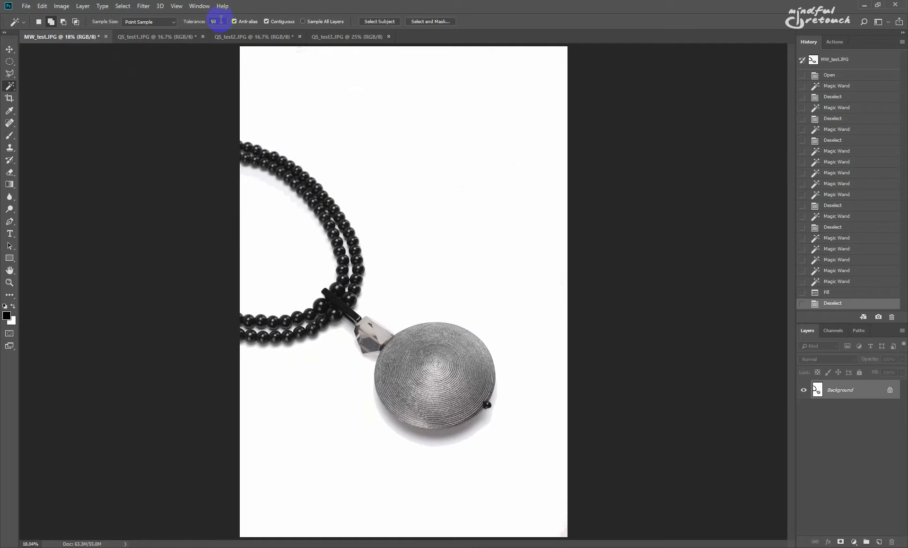
Trial-fill the necklace background, undo it, deselect, and switch to the beanie photo QS_test1.JPG
click(248, 237)
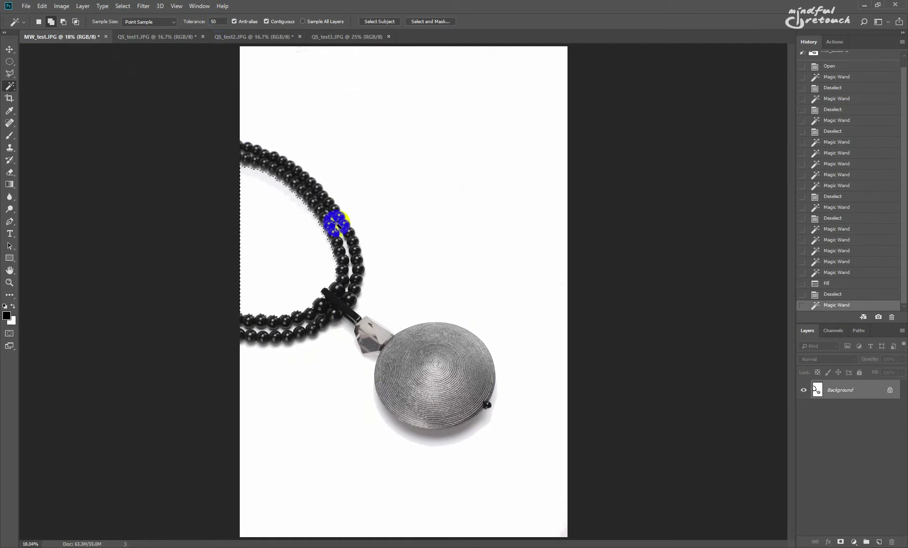
shift+click(432, 243)
scroll(385, 337, up, 4)
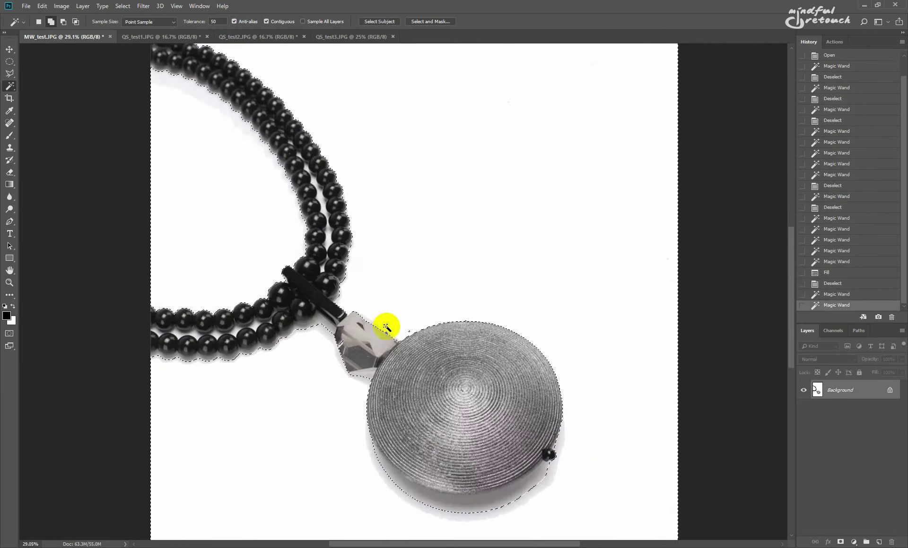
scroll(385, 341, up, 1)
key(ctrl+BackSpace)
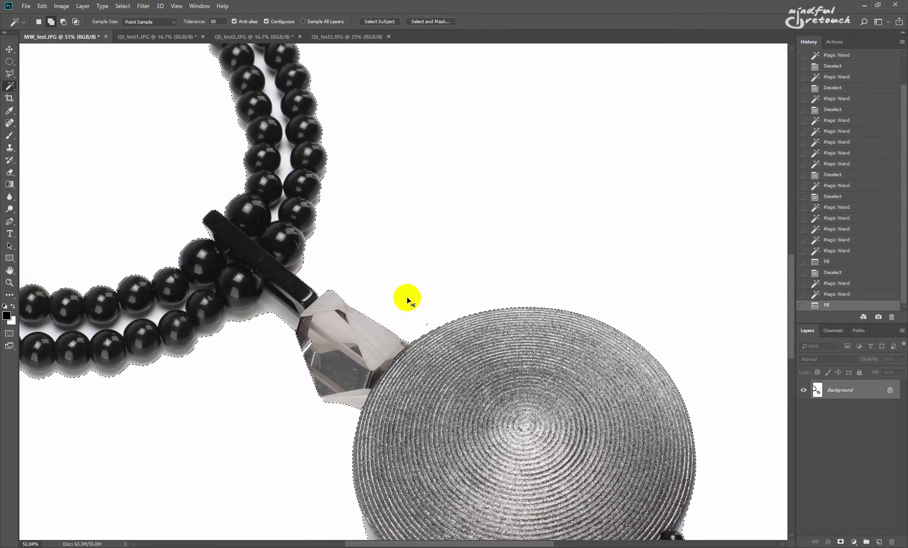
key(ctrl+z)
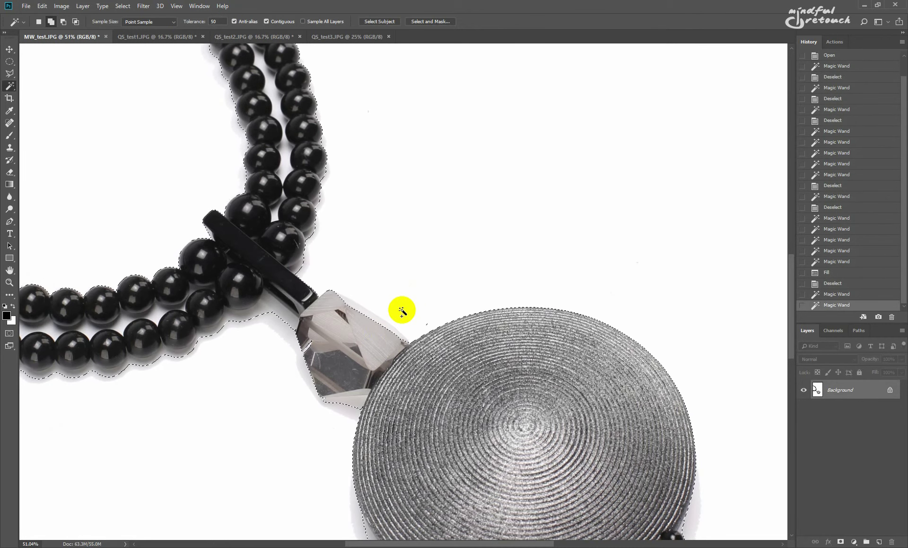
key(ctrl+d)
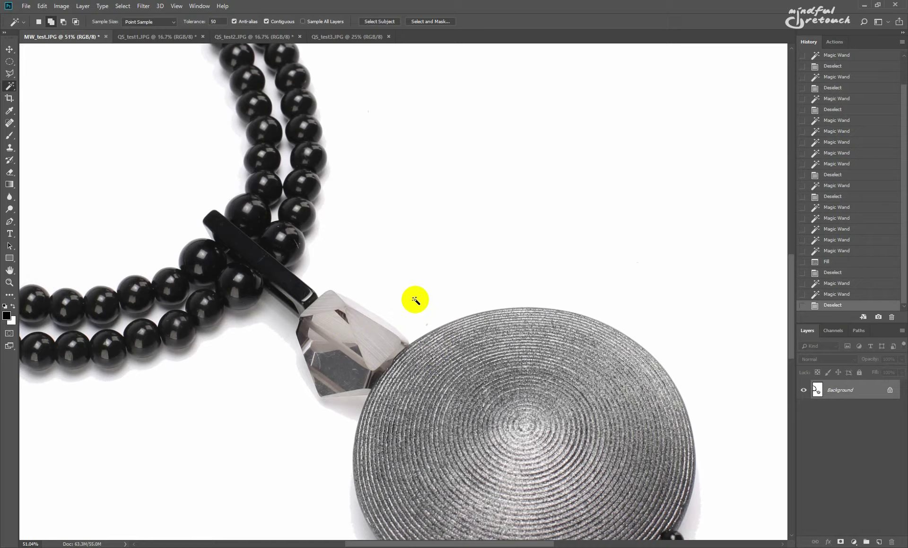
key(ctrl+Tab)
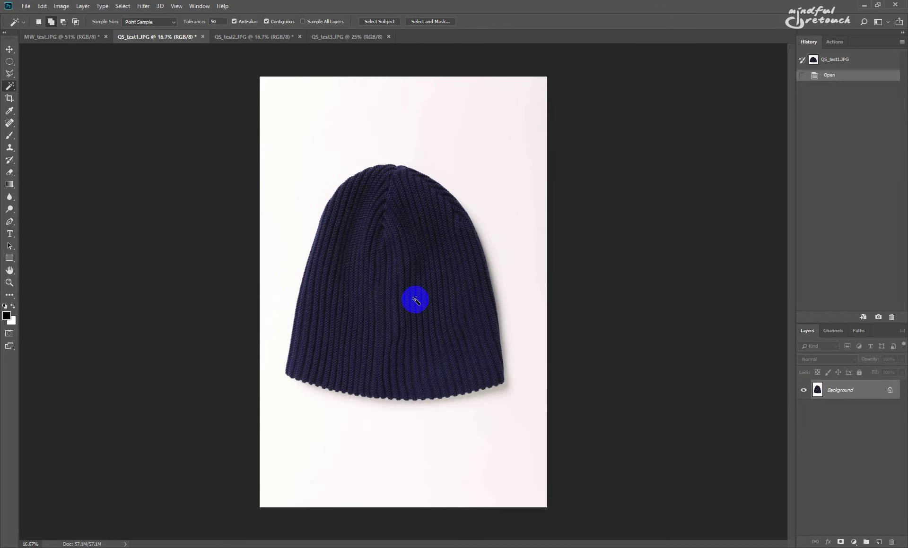
Switch to Quick Selection, test and undo a background stroke, and resize the brush to about 300
key(shift+w)
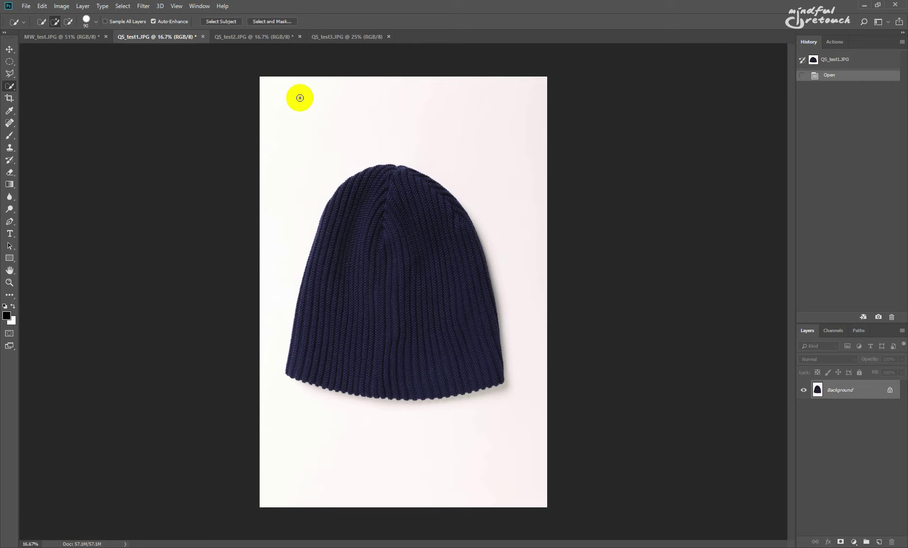
mouse_move(288, 172)
mouse_down()
mouse_move(498, 183)
mouse_move(472, 460)
mouse_up()
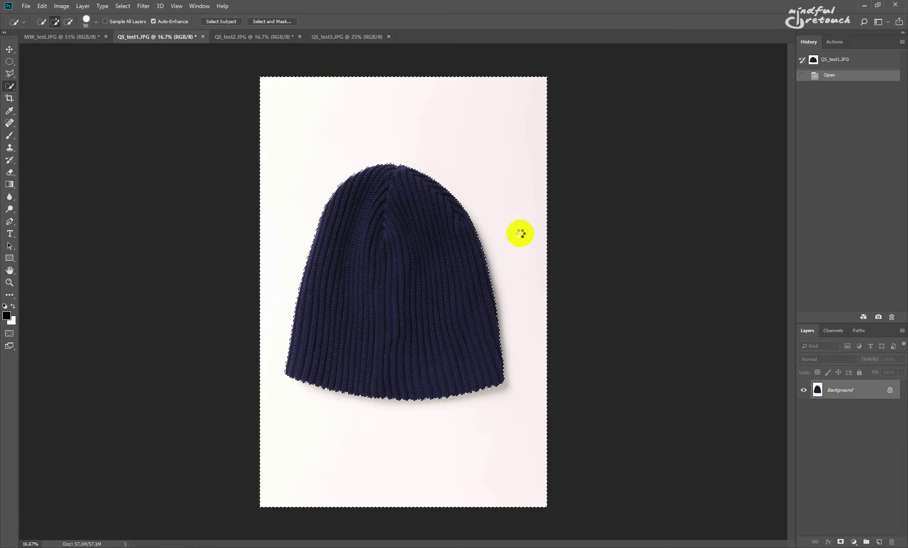
key(ctrl+z)
key(bracketright)
key(bracketright)
key(bracketright)
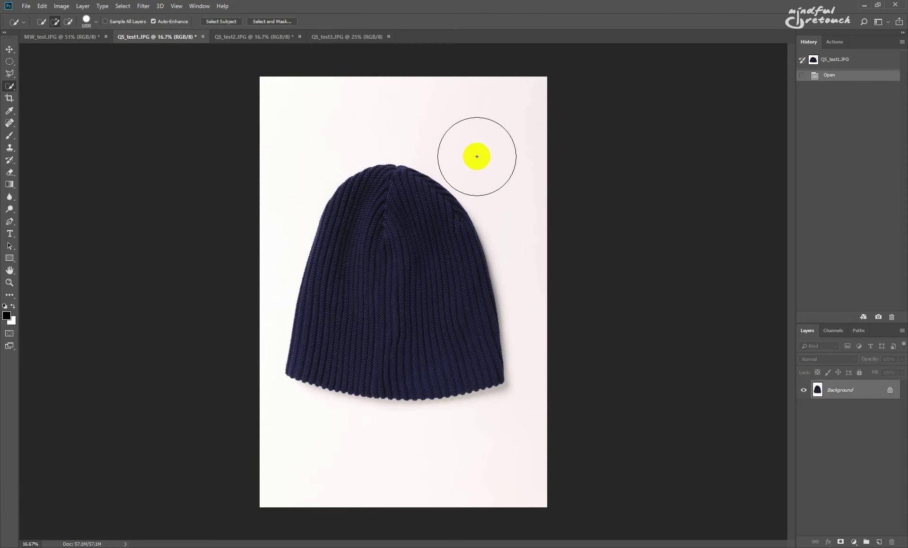
key(bracketleft)
key(bracketleft)
key(bracketleft)
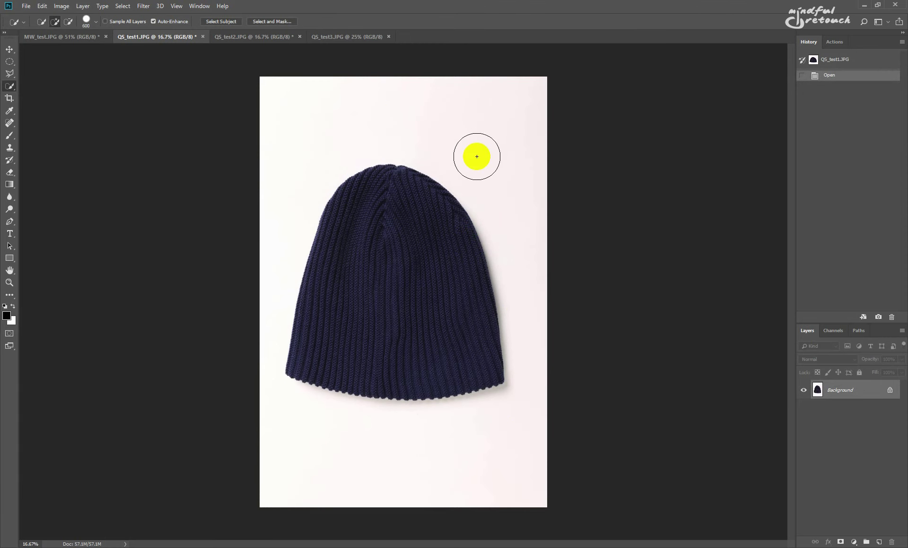
Select the beanie, invert the selection, fill the background white, and deselect
click(421, 186)
mouse_move(421, 186)
mouse_down()
mouse_move(333, 341)
mouse_move(404, 316)
mouse_up()
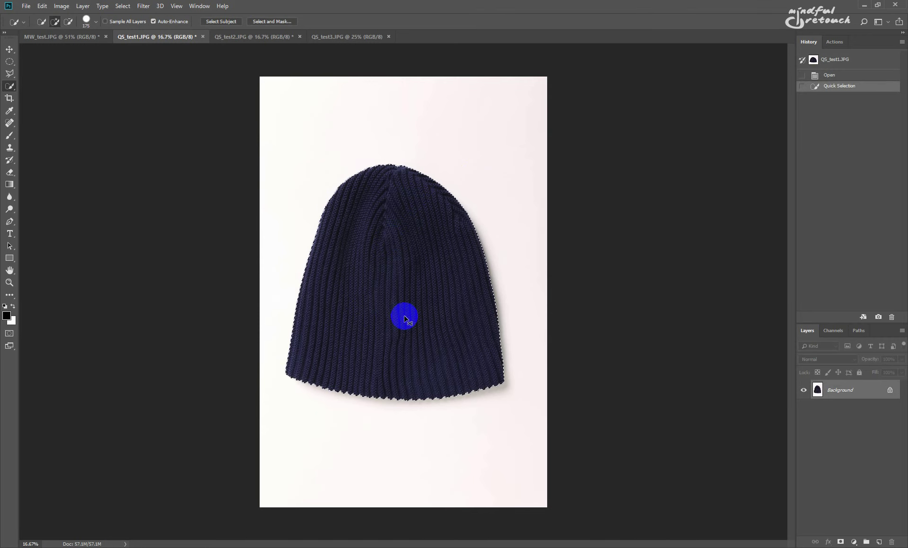
key(ctrl+shift+i)
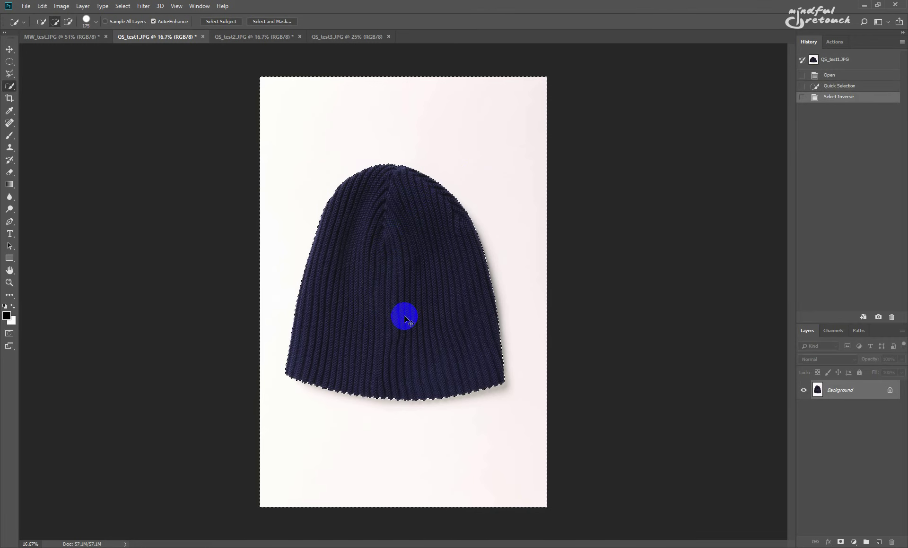
key(ctrl+BackSpace)
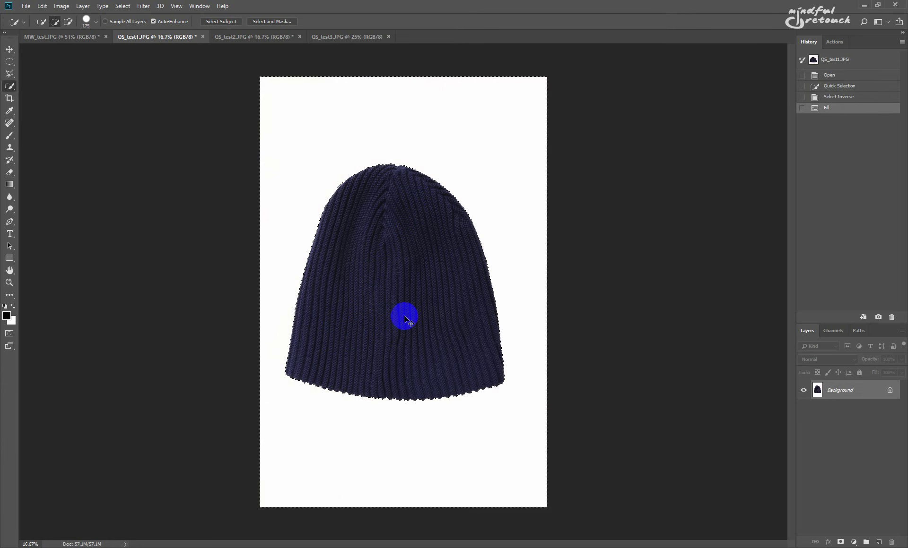
key(ctrl+d)
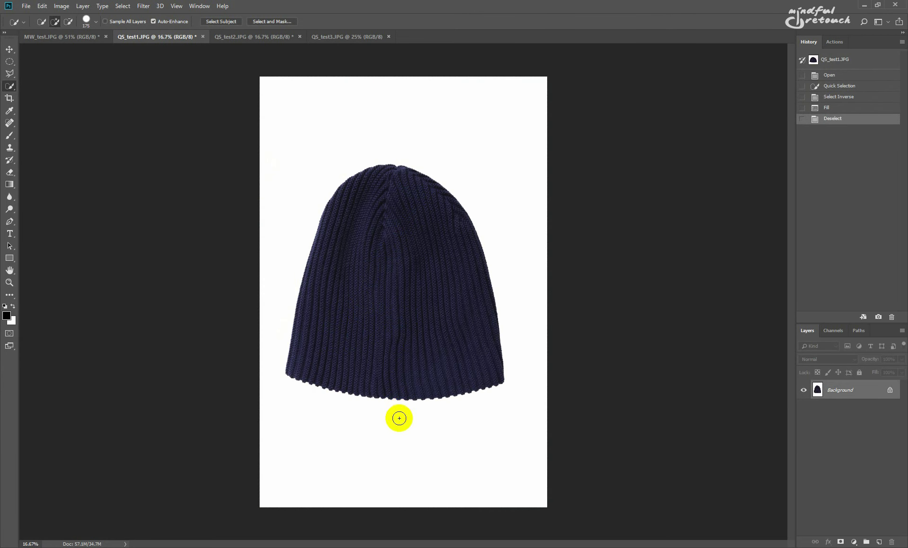
Zoom to 100% and pan along the beanie's ribbed edges to check them
key(ctrl+1)
drag(402, 429, 395, 6)
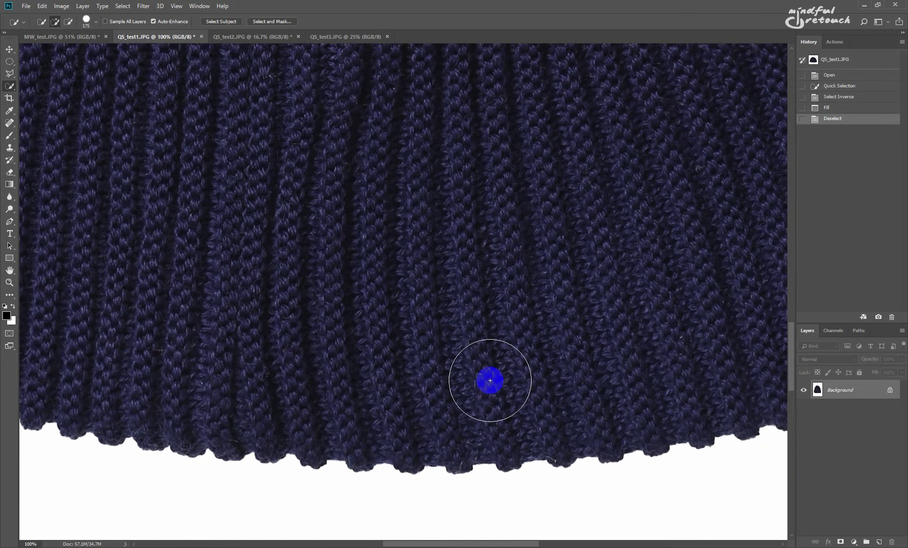
scroll(461, 290, down, 1)
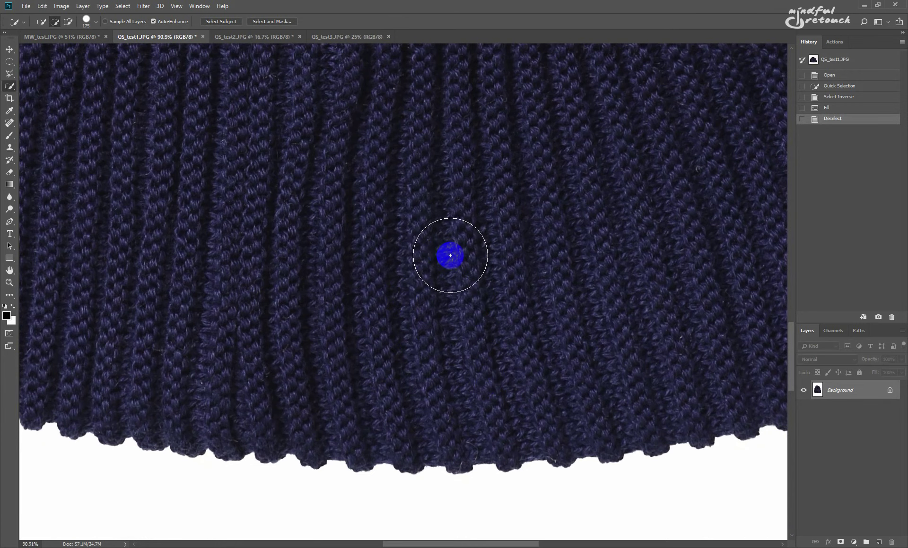
scroll(448, 213, down, 6)
scroll(446, 196, down, 4)
drag(447, 196, 450, 418)
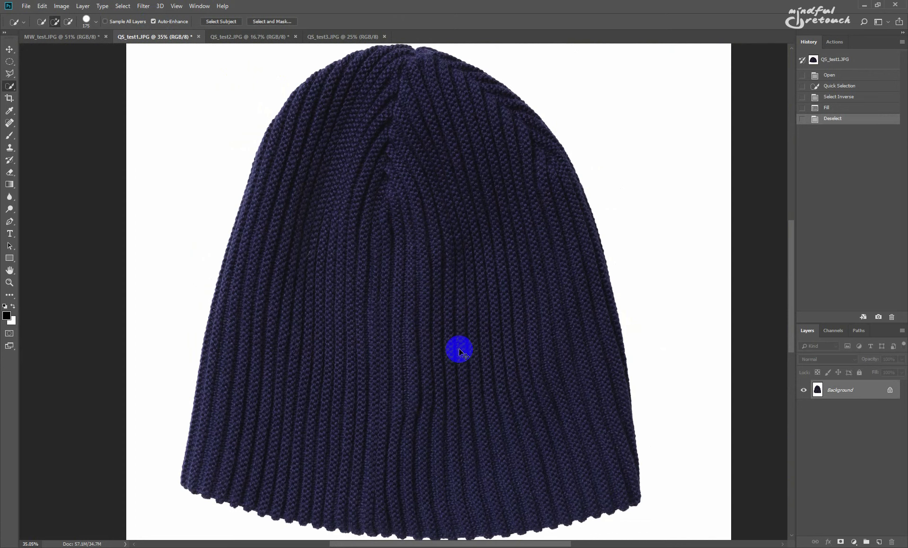
In the shoe photo, select the shoe from toe to heel
key(ctrl+Tab)
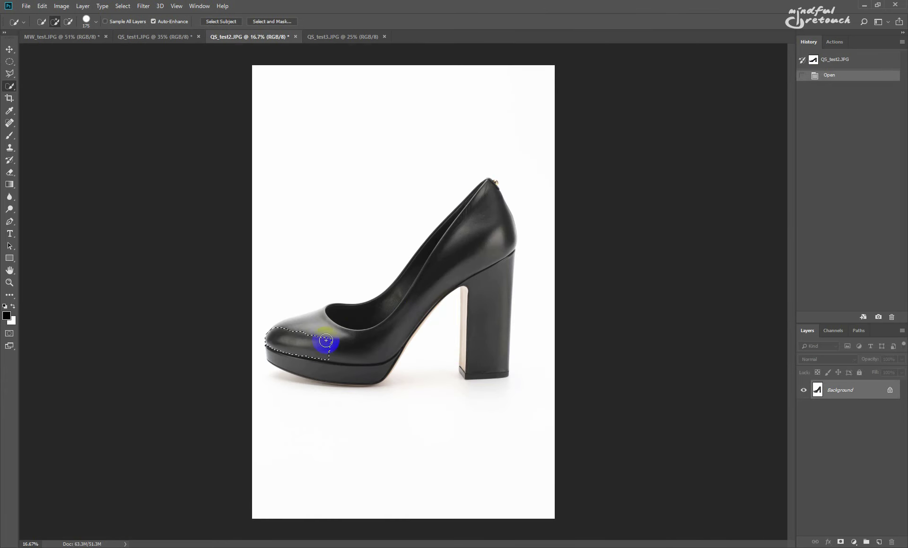
drag(326, 341, 492, 305)
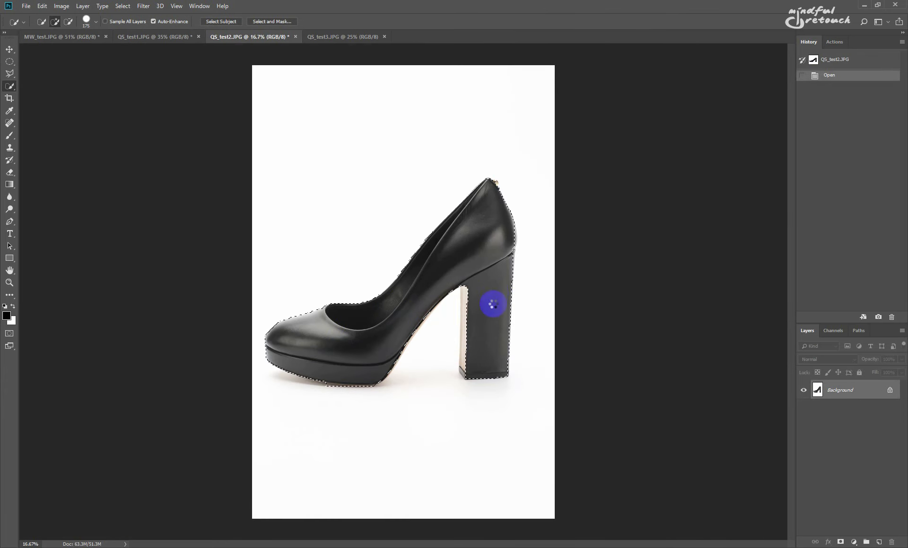
drag(464, 295, 466, 298)
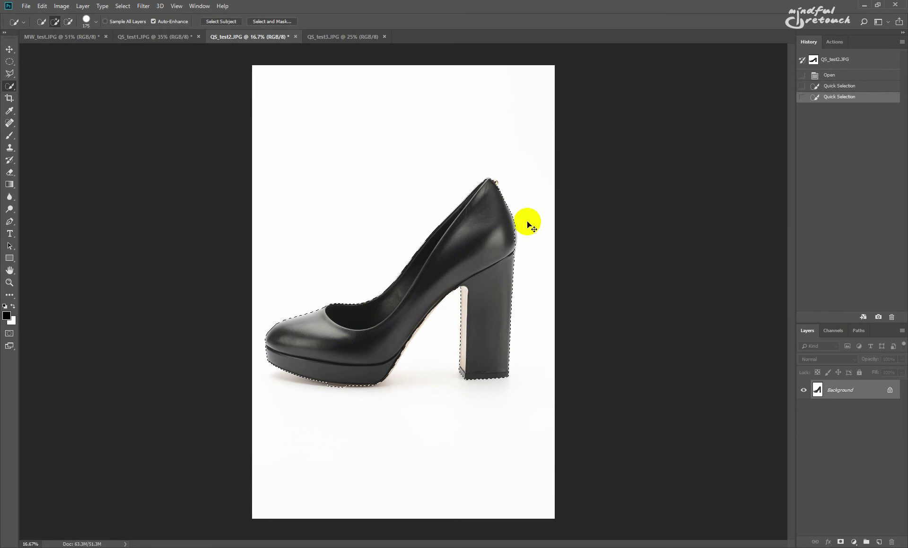
Invert the shoe selection to the background, then begin selecting the skirt in QS_test3.JPG
key(ctrl+shift+i)
scroll(527, 222, up, 3)
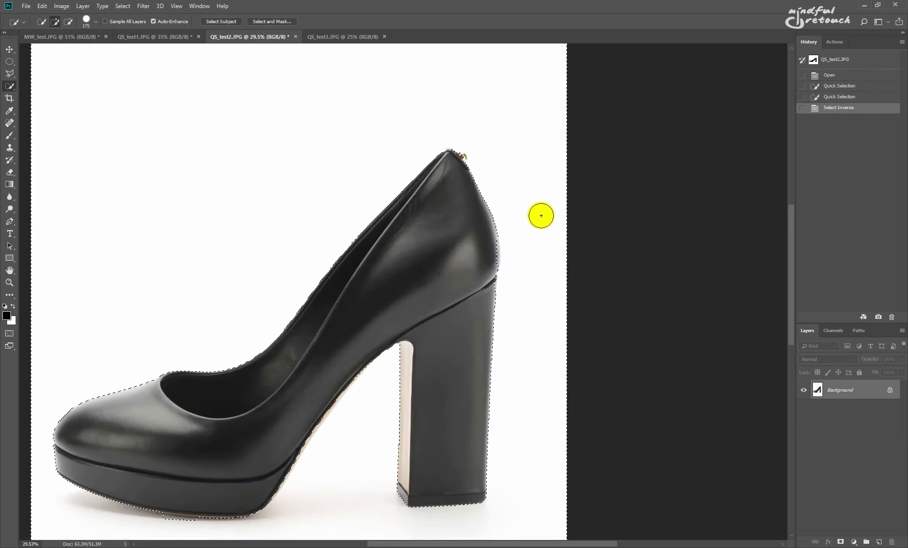
scroll(527, 222, up, 3)
key(ctrl+BackSpace)
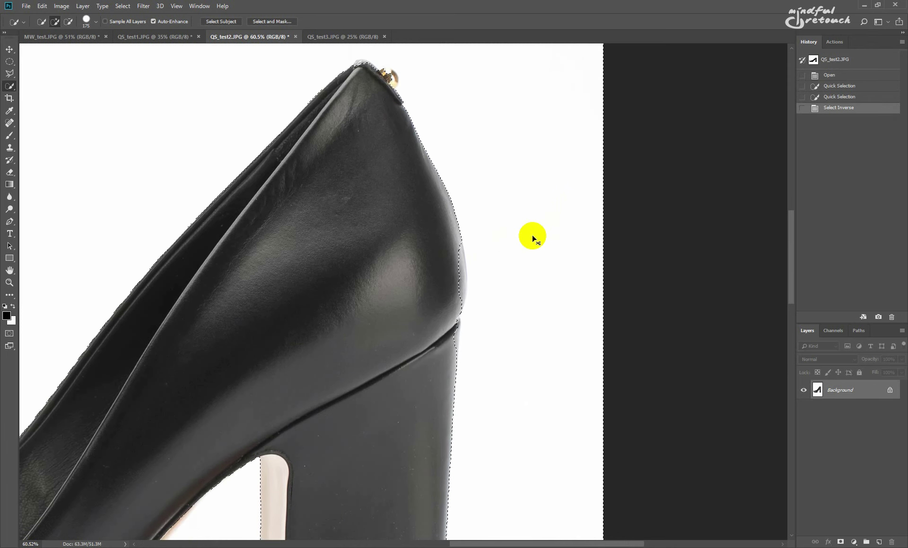
key(ctrl+Tab)
drag(386, 190, 453, 296)
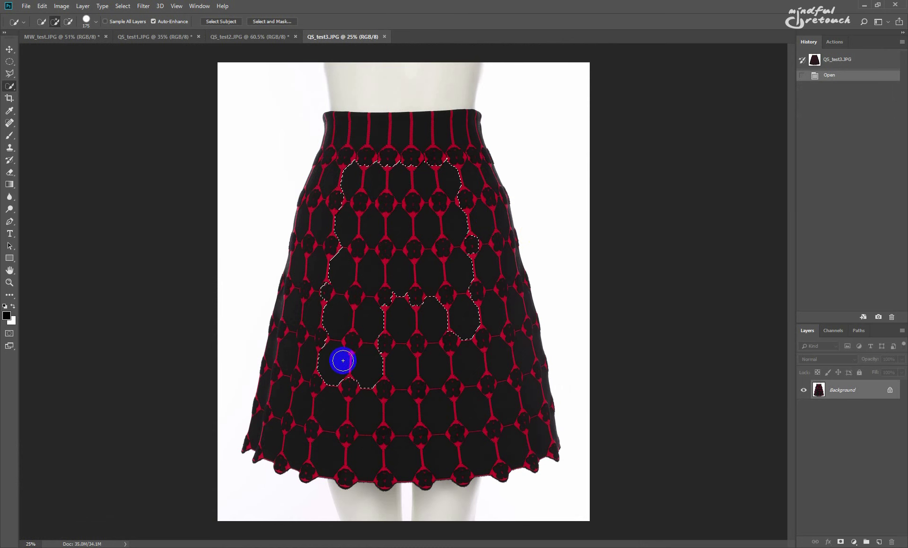
Extend the selection over the lower skirt, invert it, fill the background white, and deselect
mouse_move(454, 296)
mouse_down()
mouse_move(306, 413)
mouse_move(486, 278)
mouse_move(325, 174)
mouse_move(401, 302)
mouse_up()
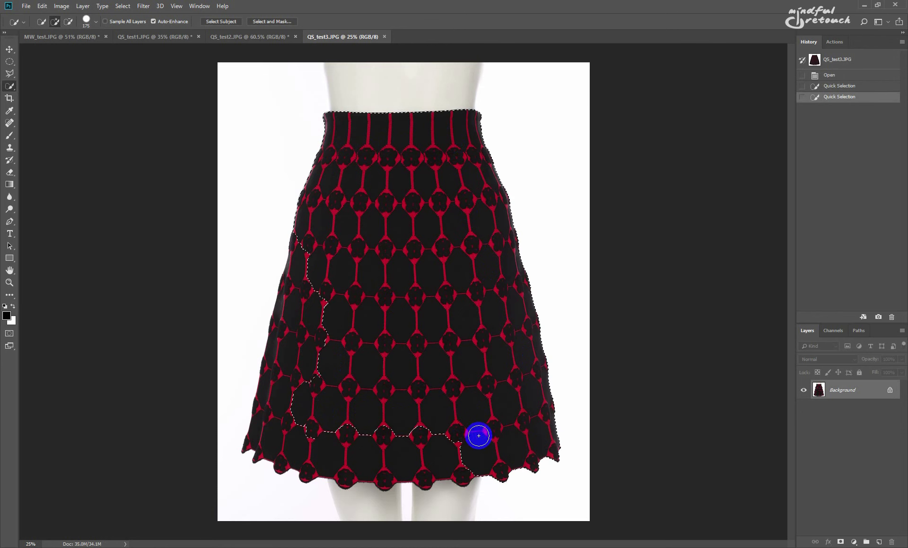
mouse_move(382, 454)
mouse_down()
mouse_move(284, 390)
mouse_move(368, 359)
mouse_up()
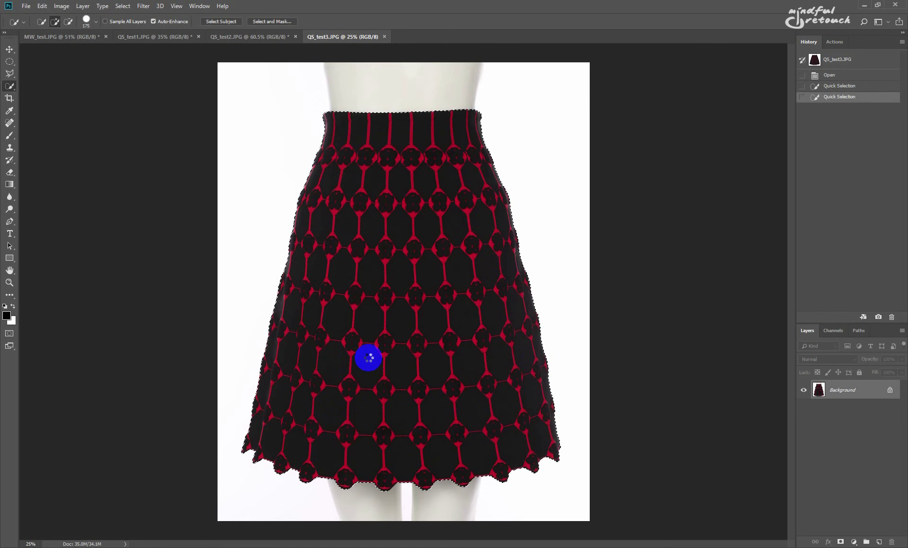
key(ctrl+shift+i)
key(ctrl+BackSpace)
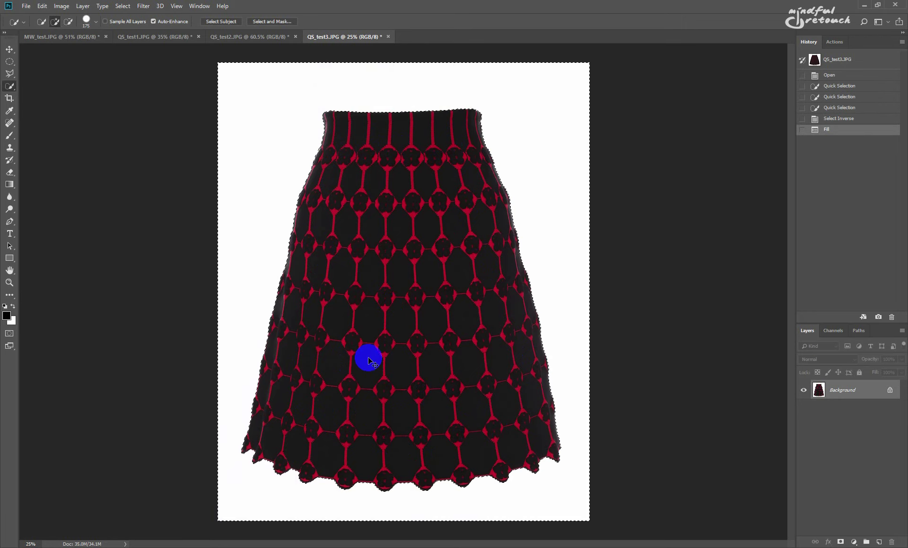
key(ctrl+d)
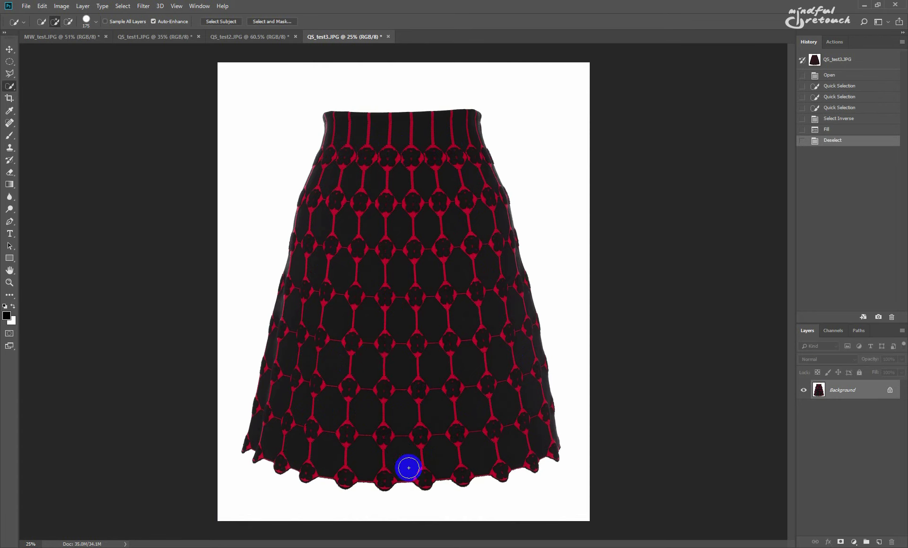